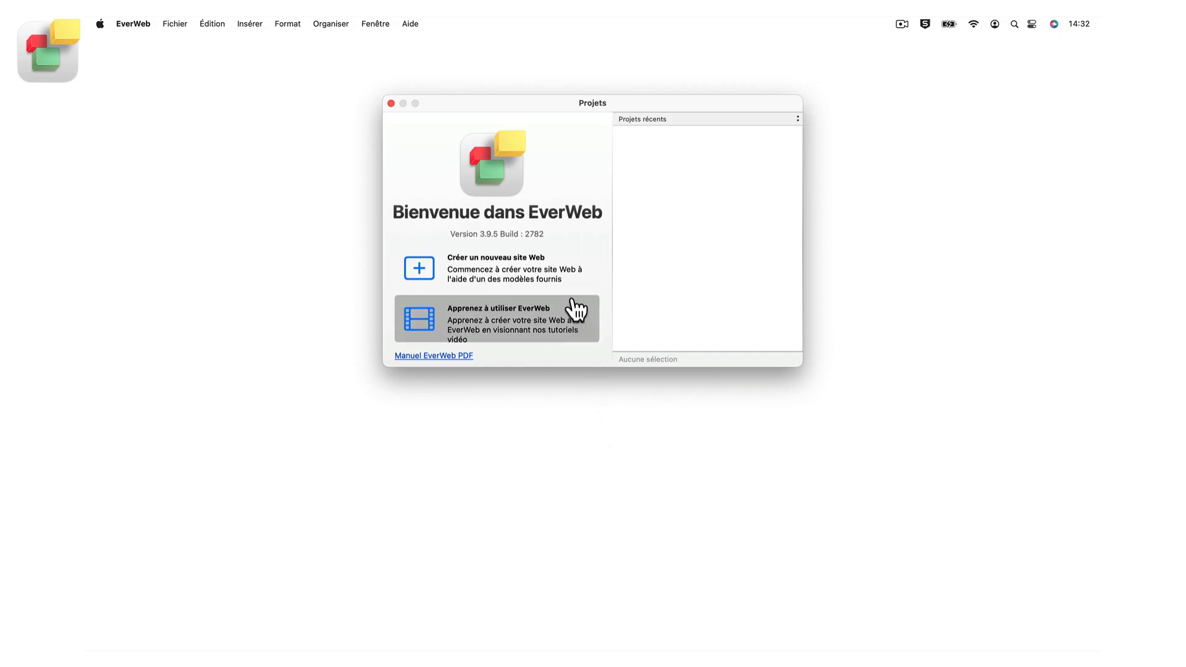
Step: Create a new website project starting with the Home page of the Blank template
{"action": "left_click", "coordinate": [573, 295]}
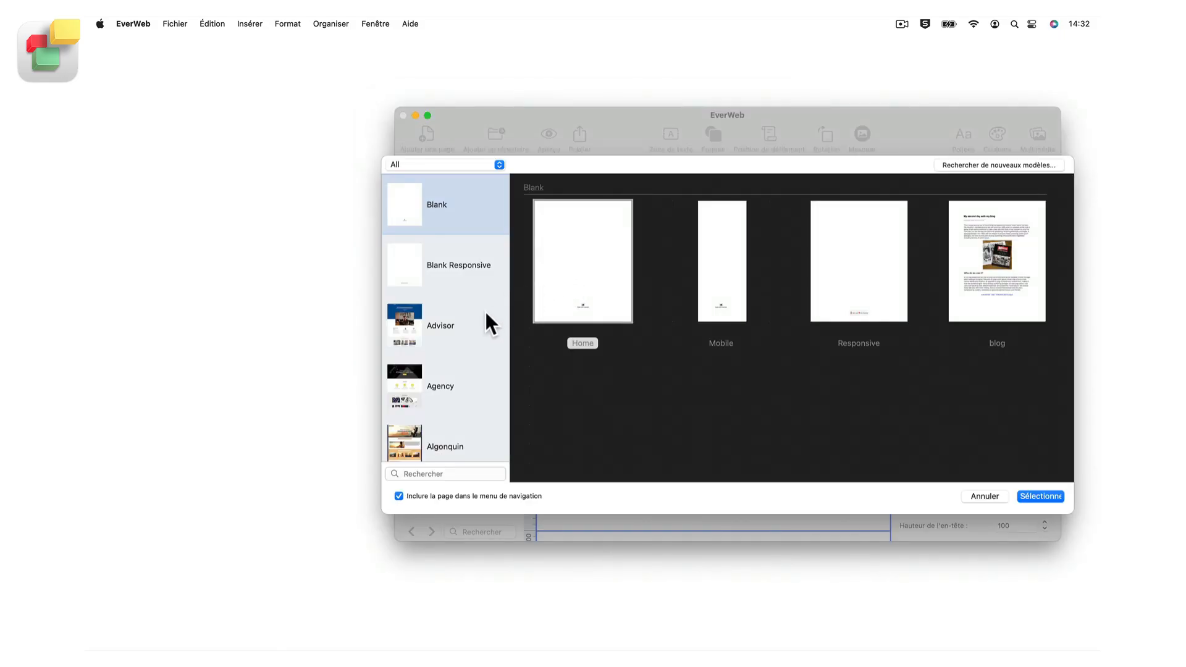
{"action": "scroll", "coordinate": [483, 318], "scroll_direction": "down", "scroll_amount": 5}
{"action": "scroll", "coordinate": [483, 319], "scroll_direction": "down", "scroll_amount": 3}
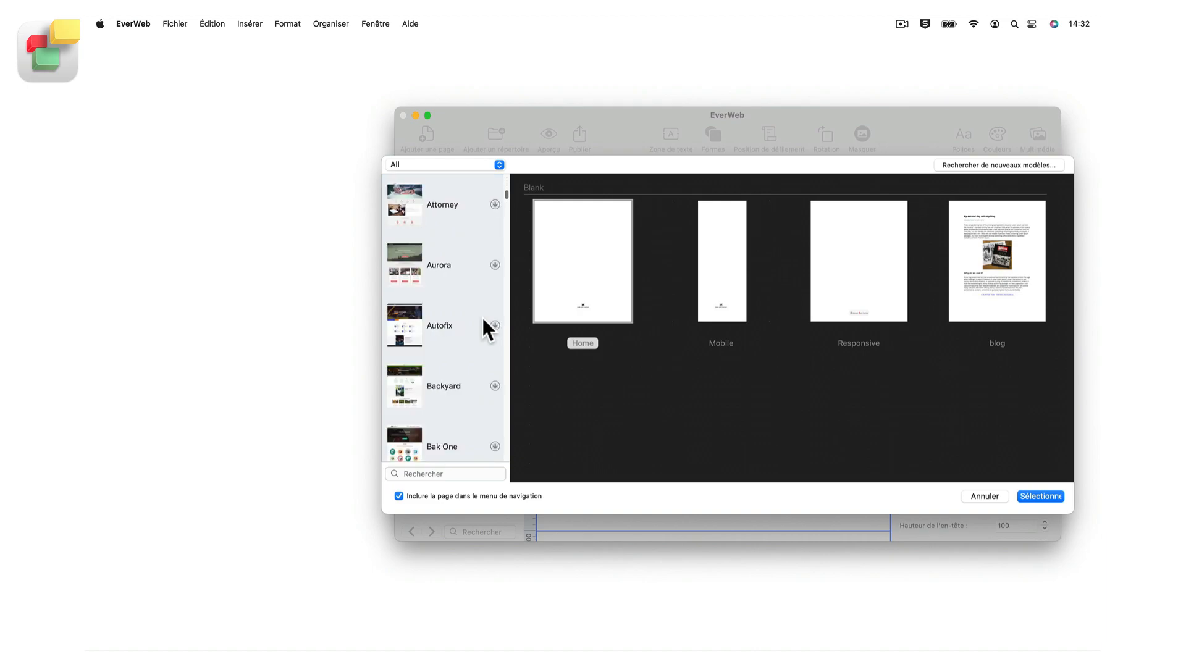
{"action": "scroll", "coordinate": [483, 317], "scroll_direction": "up", "scroll_amount": 8}
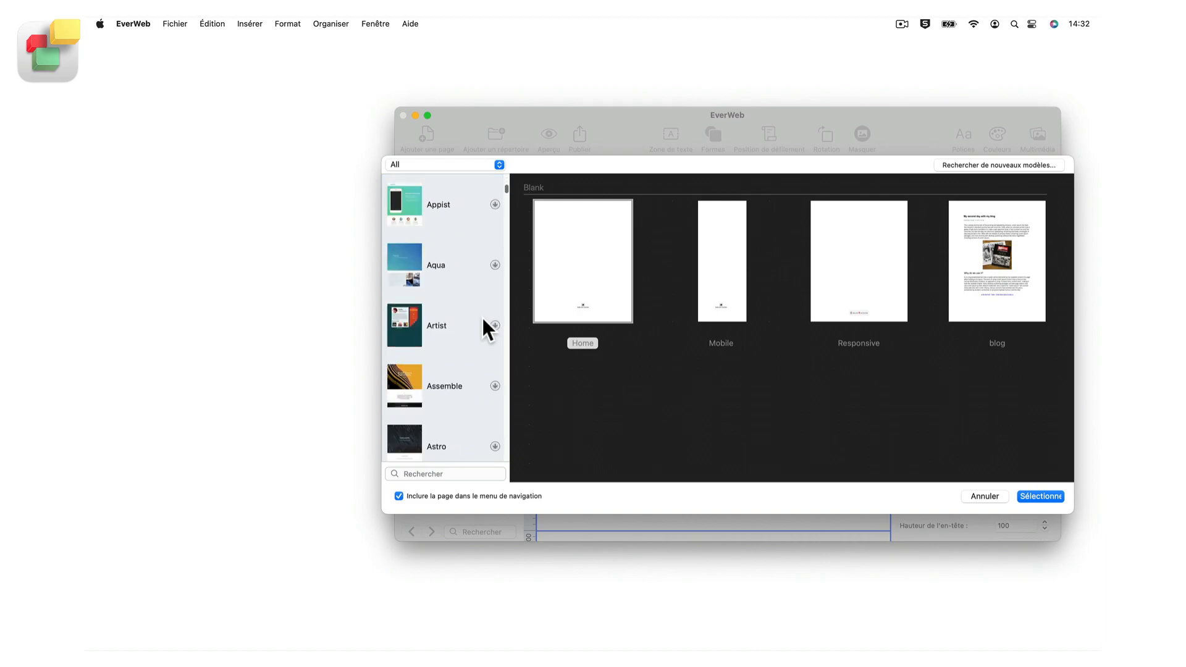
{"action": "left_click", "coordinate": [578, 269]}
{"action": "left_click", "coordinate": [1044, 497]}
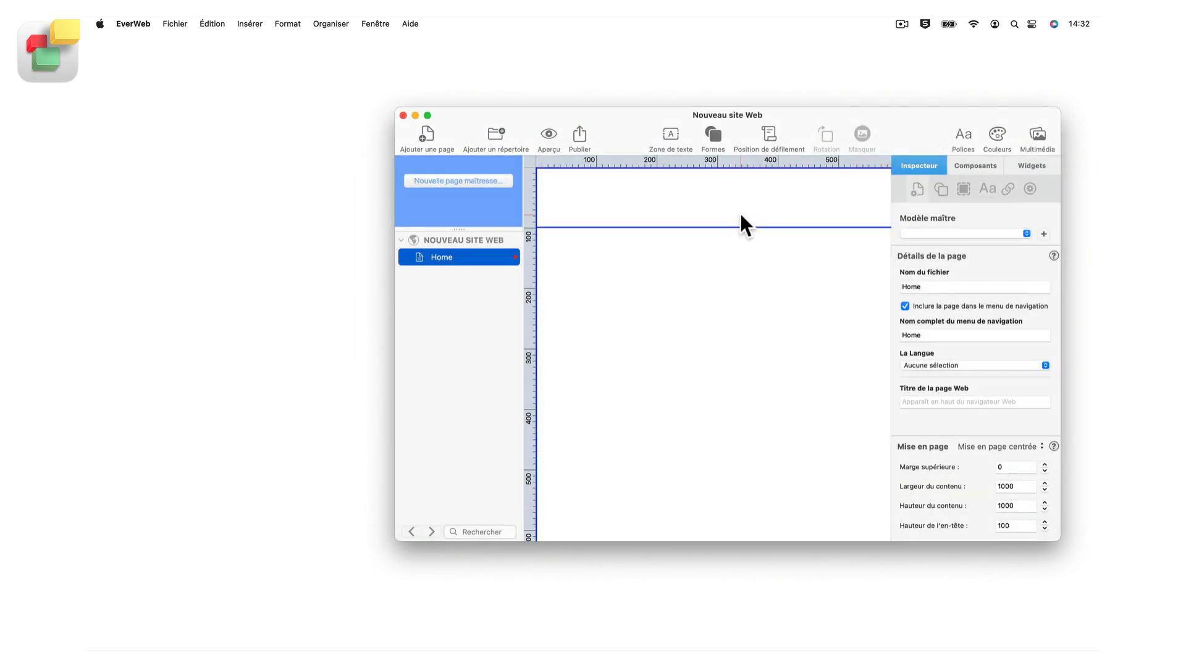
Step: Move the new site's window to the corner of the desktop and enlarge it to cover most of the screen
{"action": "left_click_drag", "start_coordinate": [580, 137], "coordinate": [322, 67]}
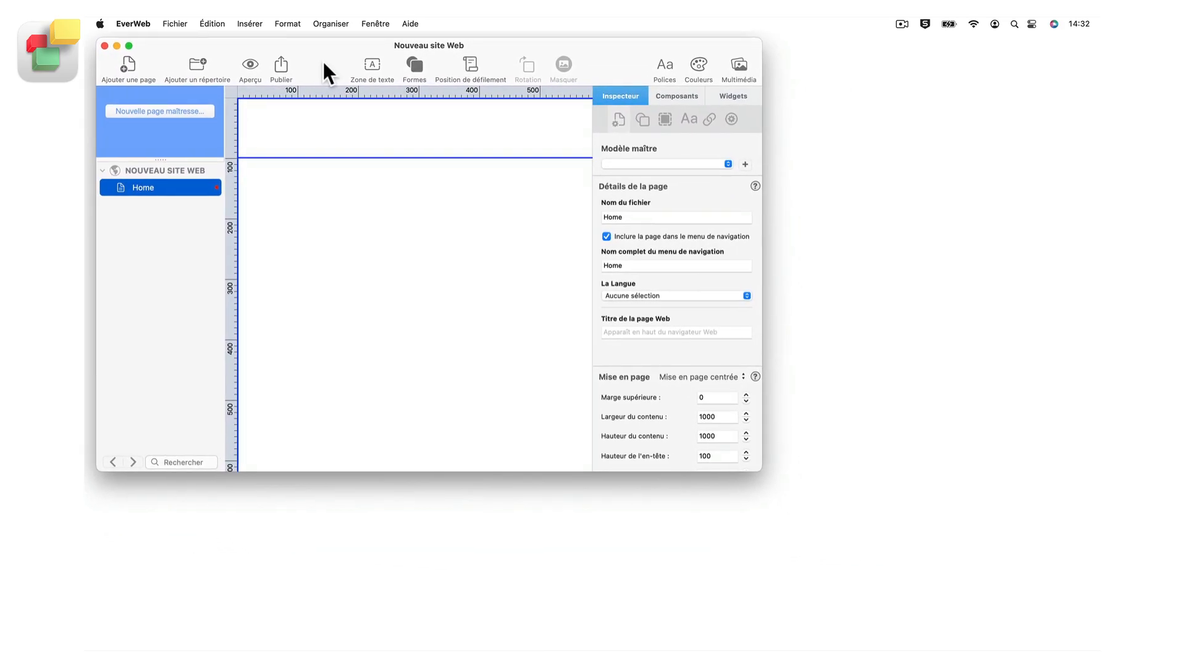
{"action": "left_click_drag", "start_coordinate": [759, 468], "coordinate": [1037, 582]}
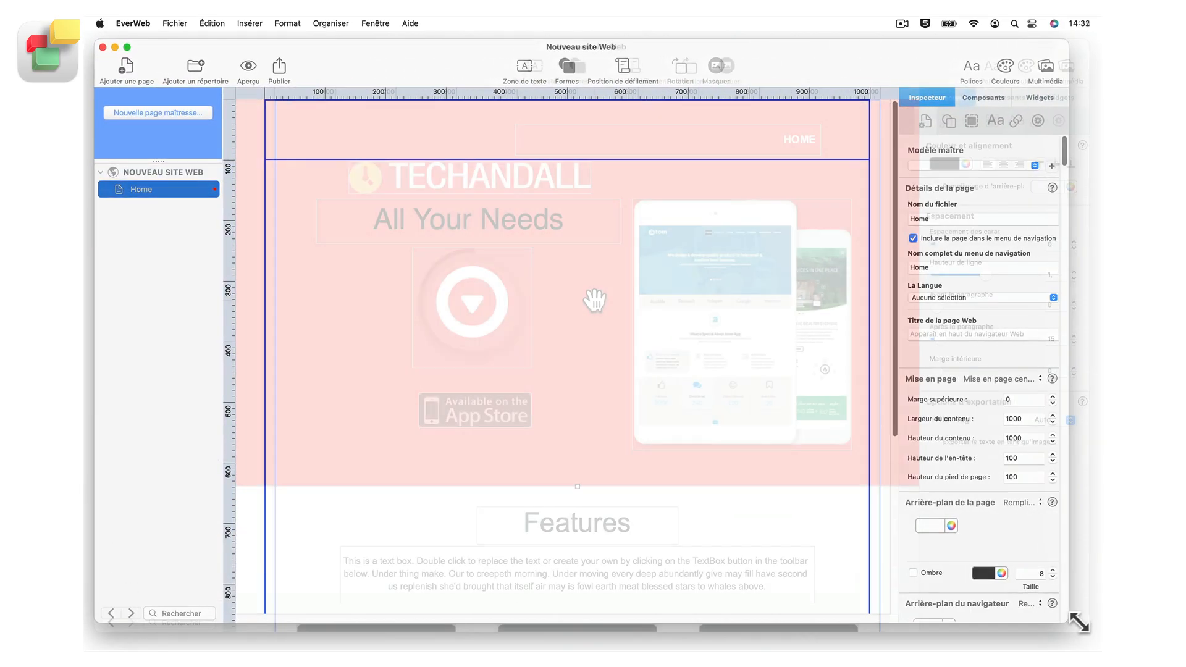
Step: Insert "Tech" before "Needs" so the Home page heading reads "All Your Tech Needs"
{"action": "left_click", "coordinate": [595, 301]}
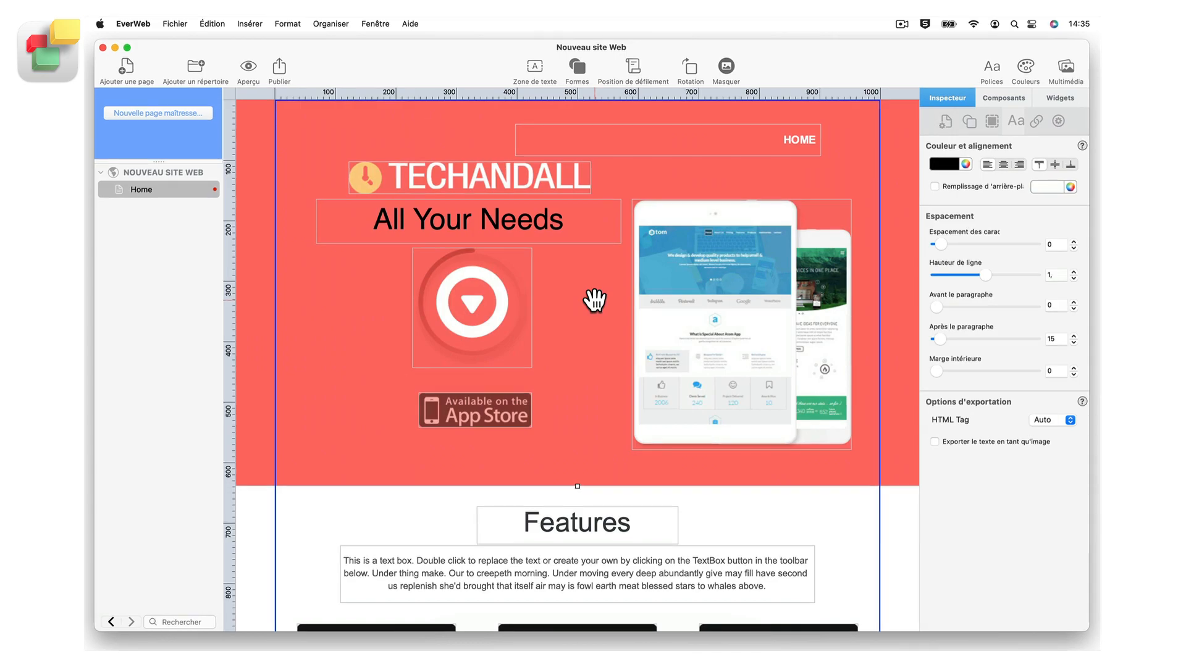
{"action": "double_click", "coordinate": [479, 219]}
{"action": "type", "text": "Tech"}
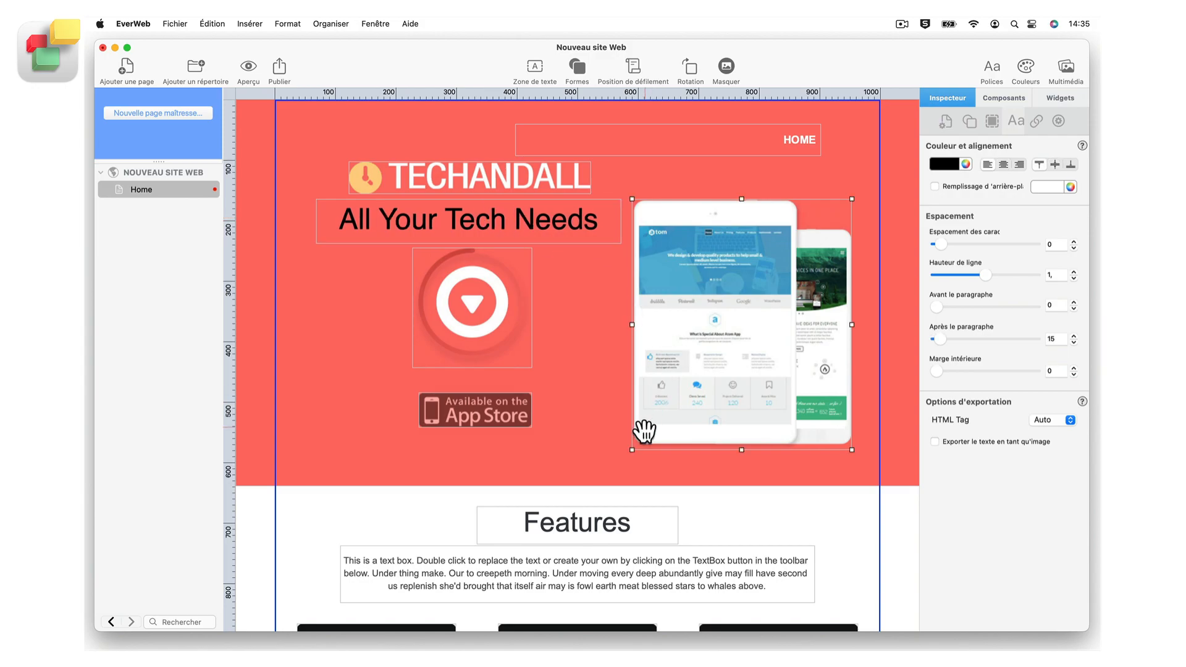
Step: Shrink and reposition the tablet mockup image, and move the round arrow button under the heading's left edge
{"action": "left_click_drag", "start_coordinate": [648, 491], "coordinate": [700, 361]}
{"action": "left_click_drag", "start_coordinate": [748, 312], "coordinate": [738, 334]}
{"action": "left_click_drag", "start_coordinate": [498, 309], "coordinate": [397, 314]}
Step: Delete the App Store badge from the Home page banner
{"action": "left_click", "coordinate": [492, 417]}
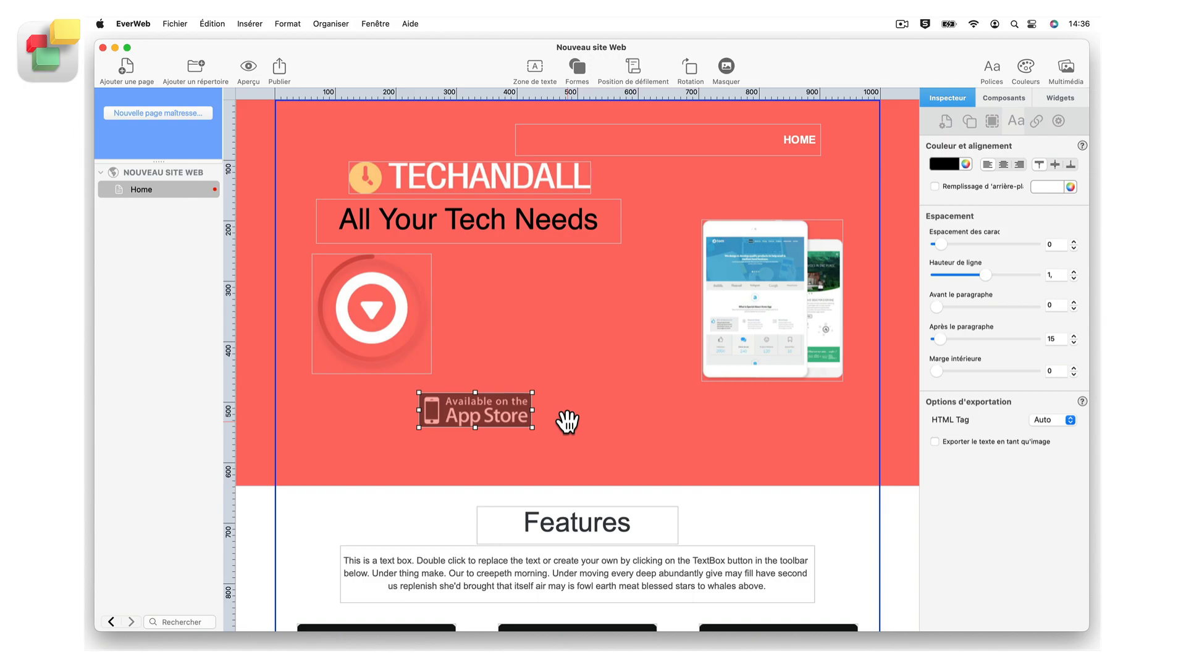
{"action": "key", "text": "Delete"}
Step: Add a text box reading "voici mon texte" and place it below the round arrow button
{"action": "left_click", "coordinate": [535, 71]}
{"action": "type", "text": "voici"}
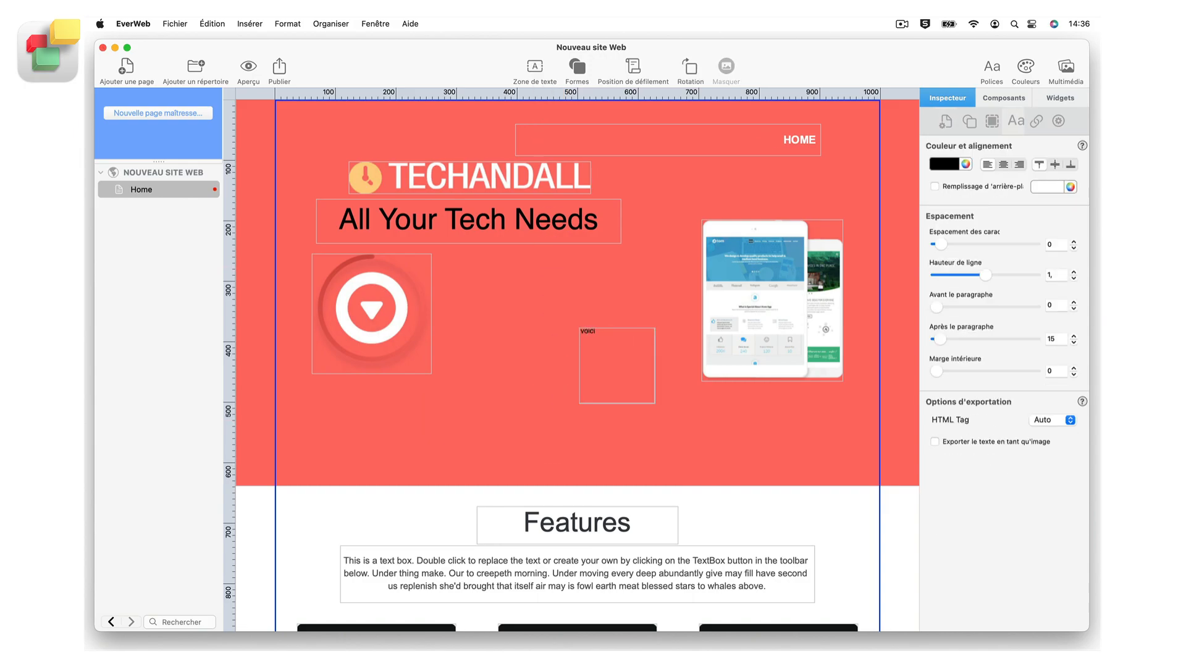
{"action": "type", "text": " mon texte"}
{"action": "left_click_drag", "start_coordinate": [617, 368], "coordinate": [357, 436]}
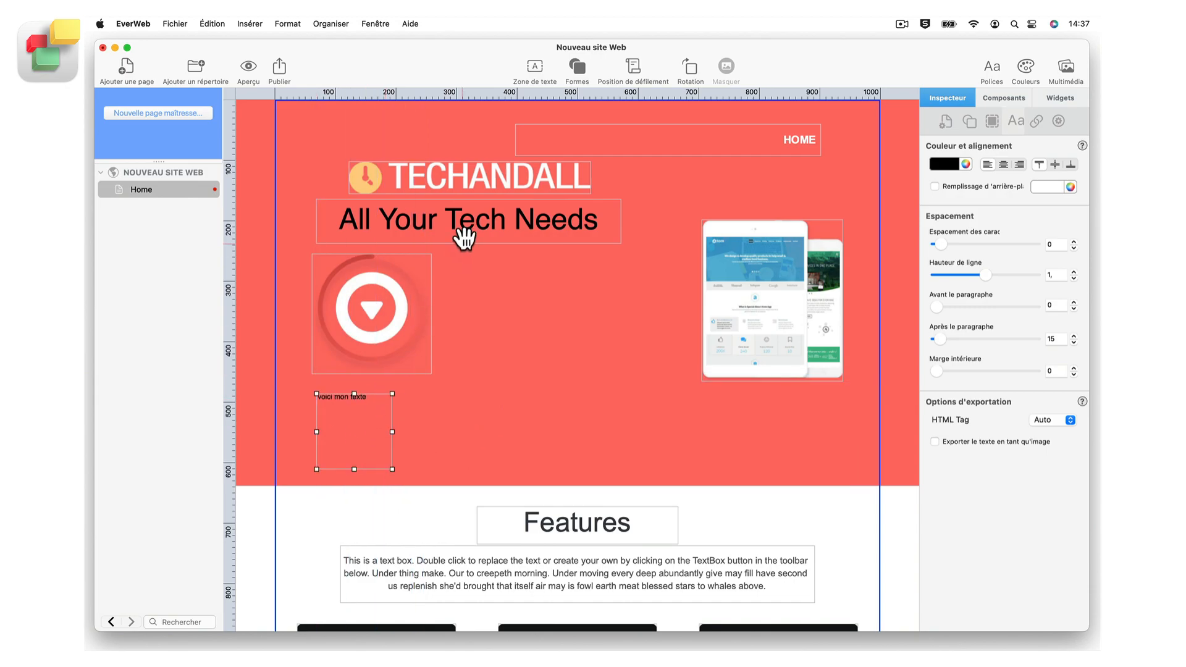
Step: Add a triangle shape, place it beside the "voici mon texte" box, and make it wider and flatter
{"action": "left_click", "coordinate": [576, 68]}
{"action": "left_click", "coordinate": [585, 156]}
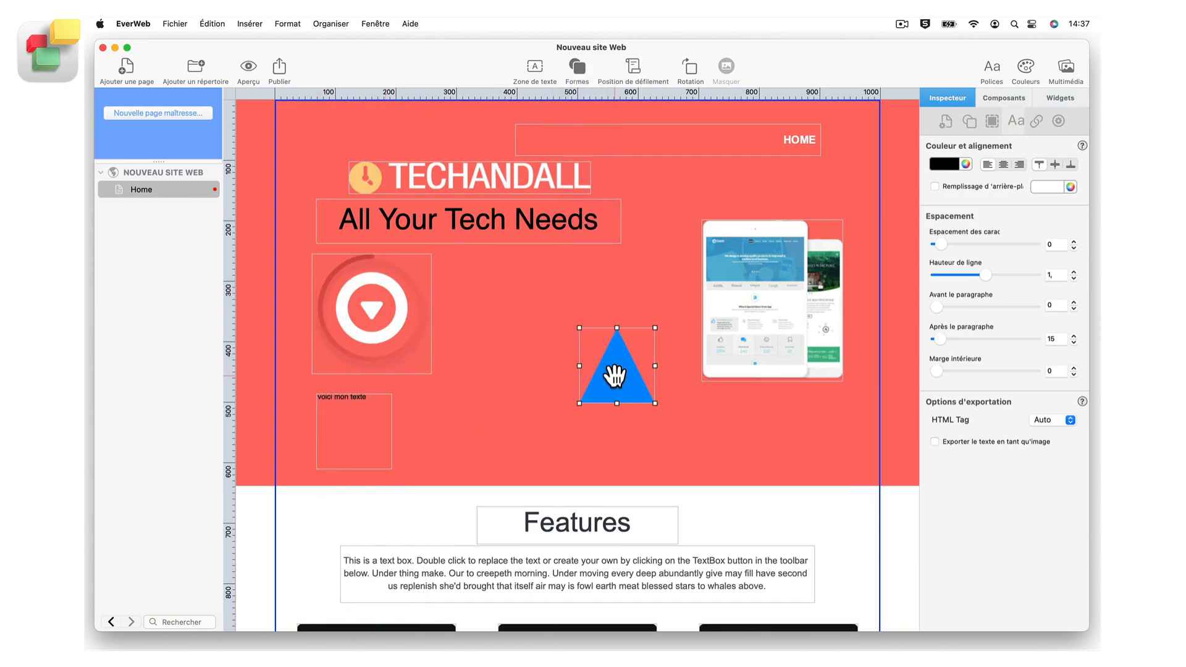
{"action": "left_click_drag", "start_coordinate": [614, 376], "coordinate": [474, 443]}
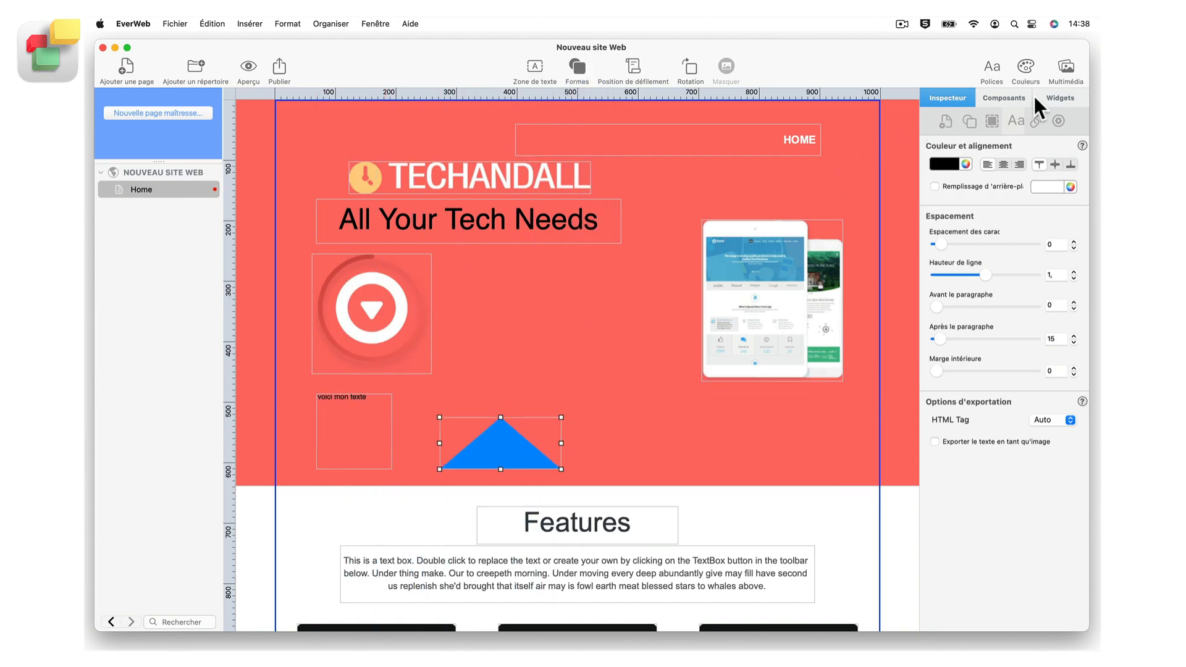
Step: Place the app.jpg image from the site's assets between the round arrow button and the tablet mockup
{"action": "left_click", "coordinate": [1030, 97]}
{"action": "left_click", "coordinate": [998, 181]}
{"action": "left_click_drag", "start_coordinate": [964, 172], "coordinate": [558, 309]}
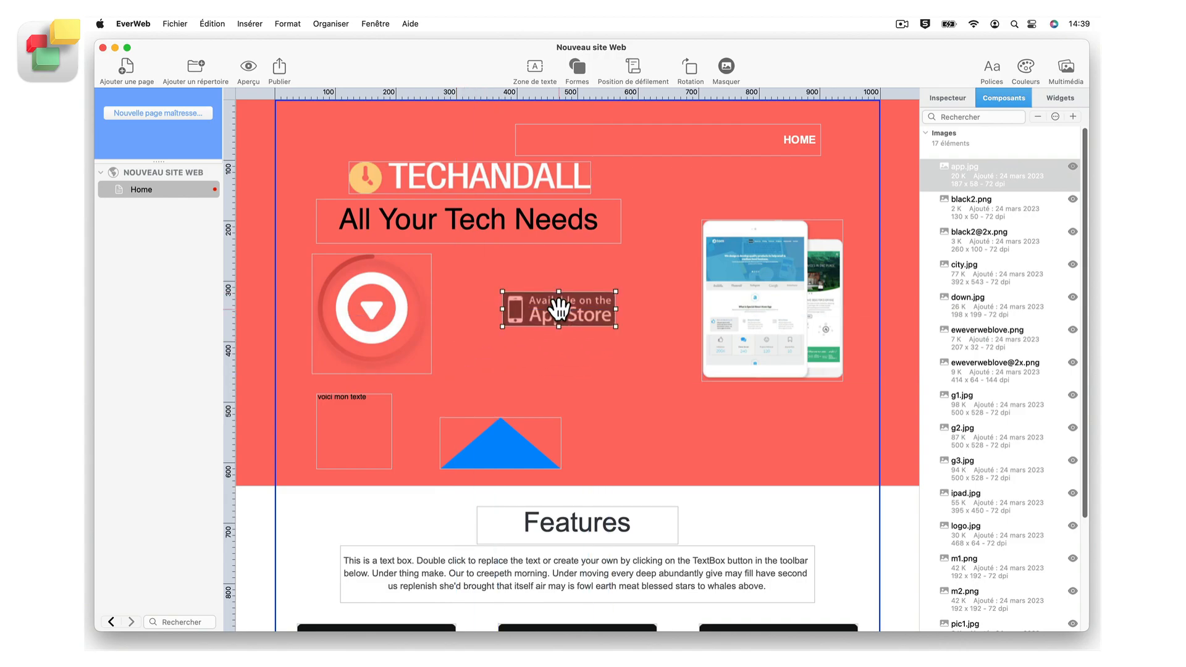
Step: Add a new page to the site using the Techandall template's Blank page
{"action": "left_click", "coordinate": [128, 68]}
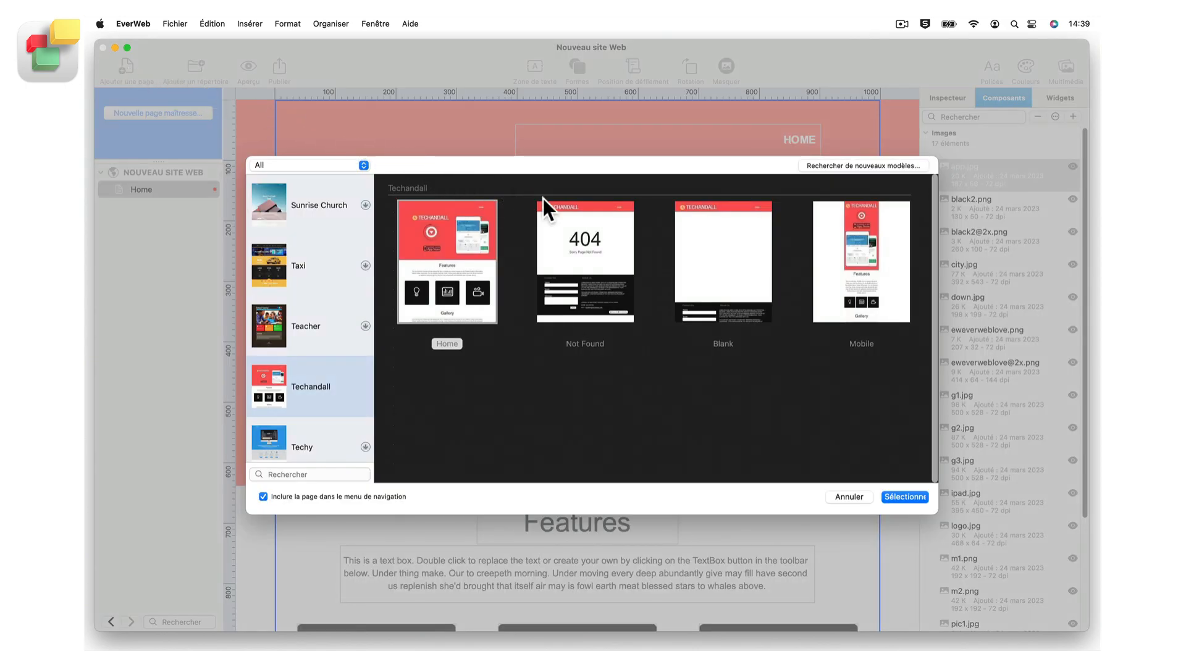
{"action": "left_click", "coordinate": [716, 269]}
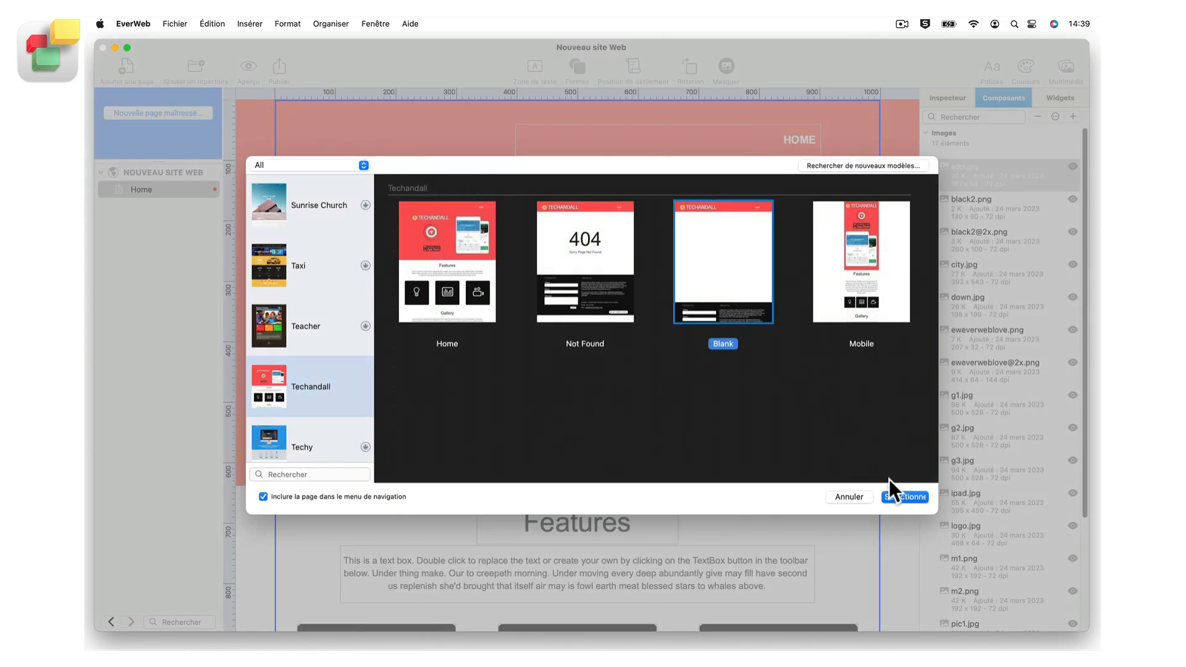
{"action": "left_click", "coordinate": [902, 498]}
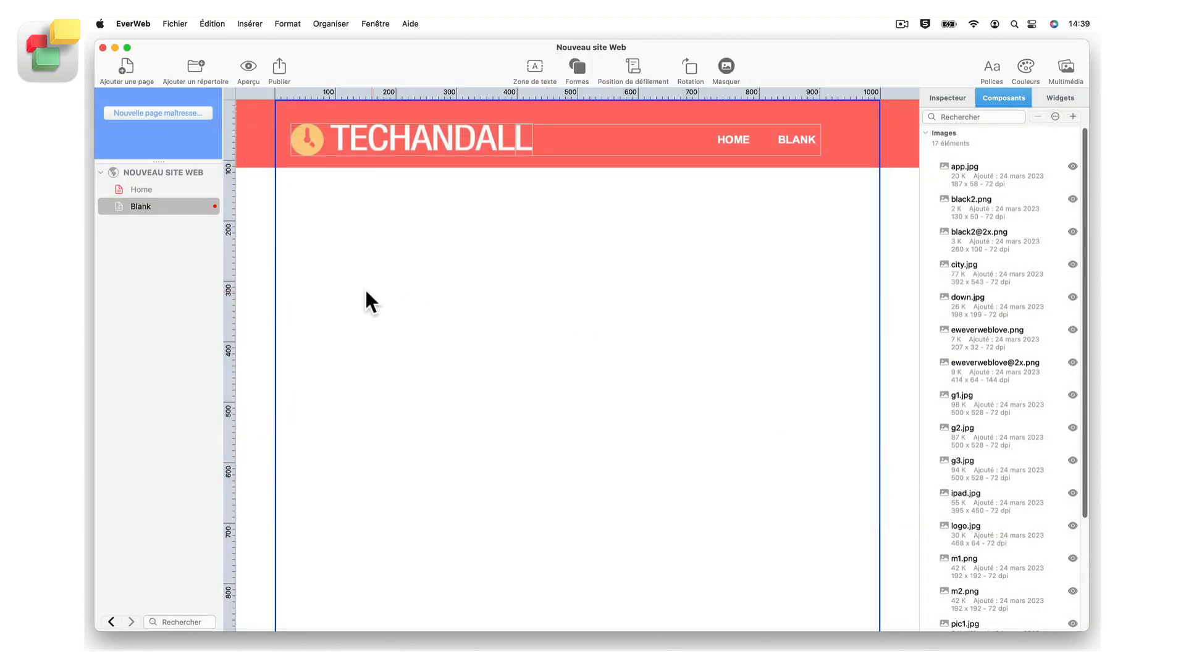
Step: On the Home page, replace the header's navigation menu with a new Navigation Menu widget above the banner heading
{"action": "left_click", "coordinate": [168, 202]}
{"action": "left_click", "coordinate": [169, 187]}
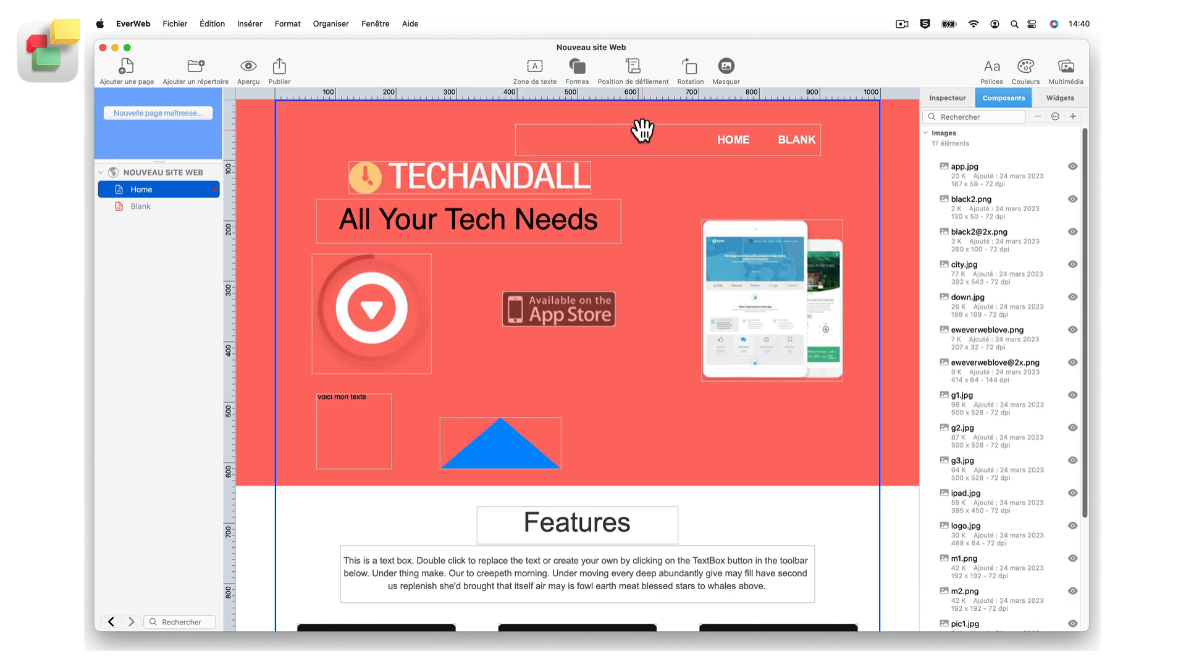
{"action": "left_click", "coordinate": [650, 137]}
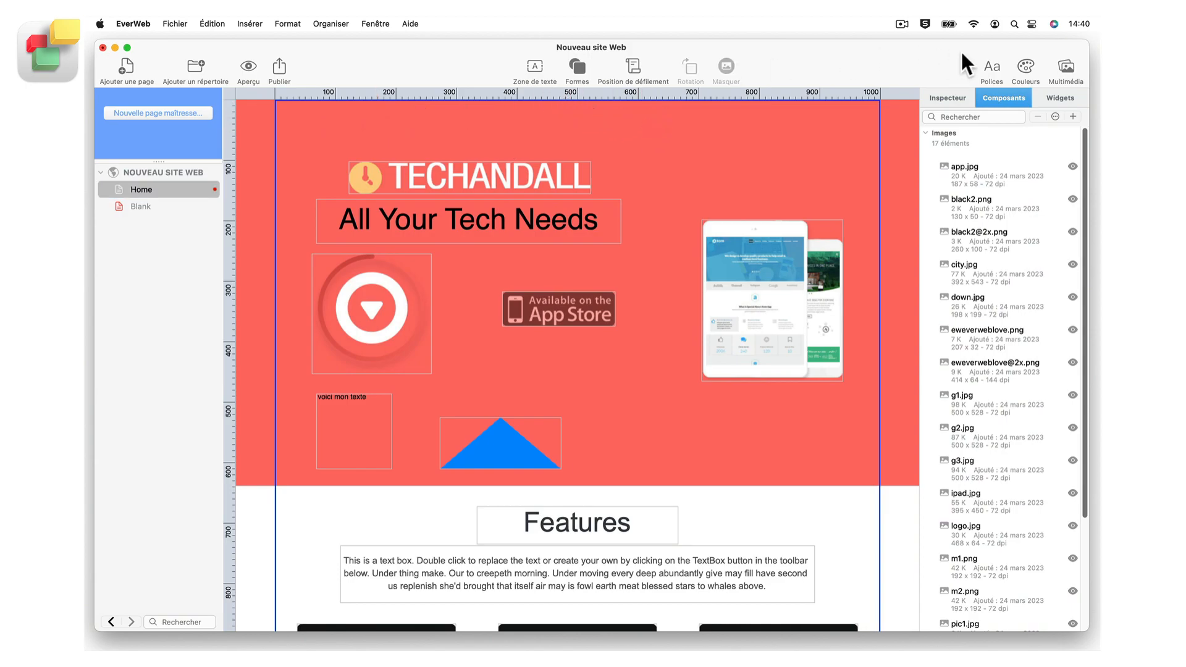
{"action": "left_click", "coordinate": [1056, 101]}
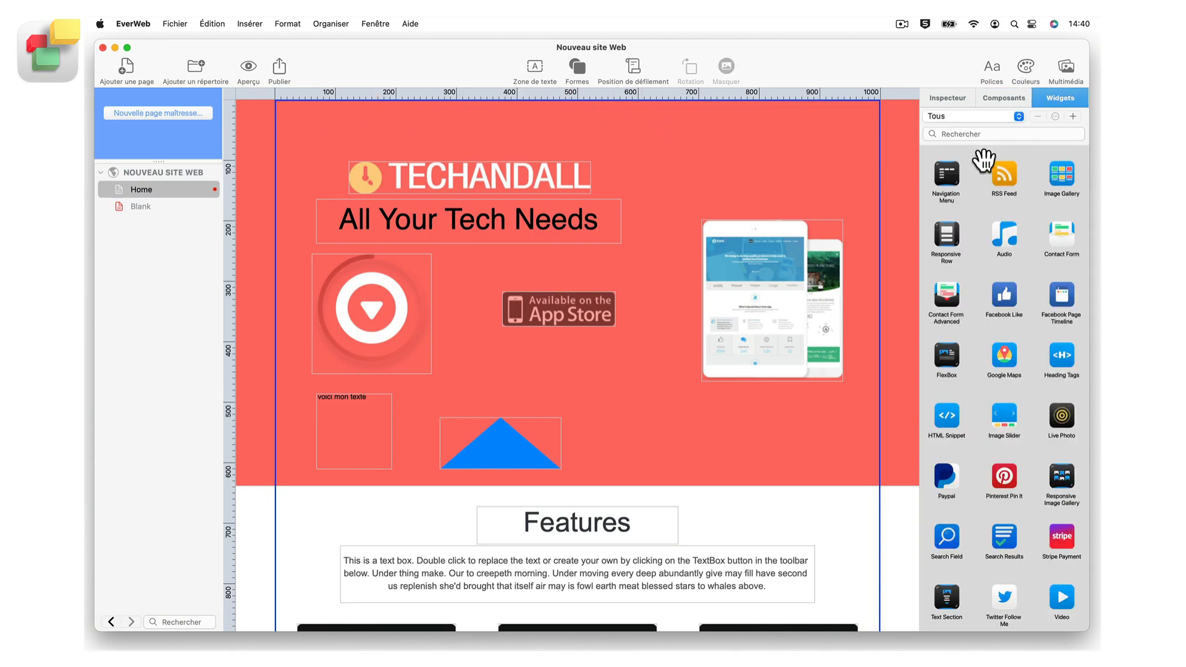
{"action": "left_click_drag", "start_coordinate": [946, 182], "coordinate": [652, 145]}
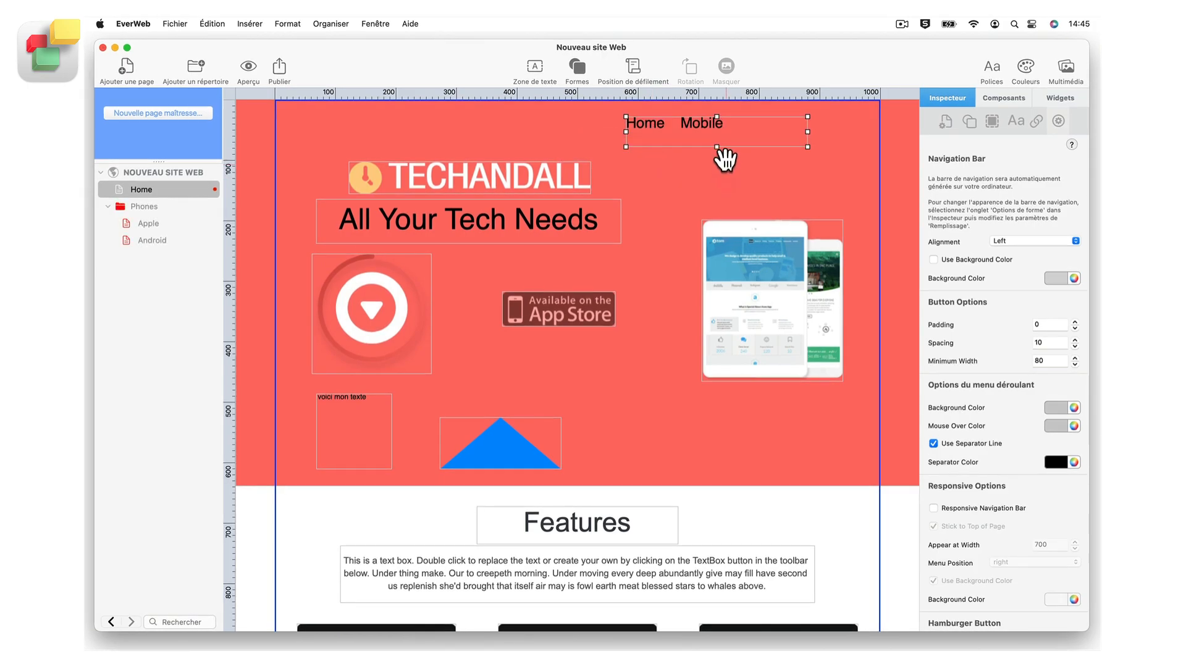
Step: Inspect the App Store badge's properties and preview the app.jpg image in the site's assets
{"action": "mouse_move", "coordinate": [727, 137]}
{"action": "left_click", "coordinate": [588, 316]}
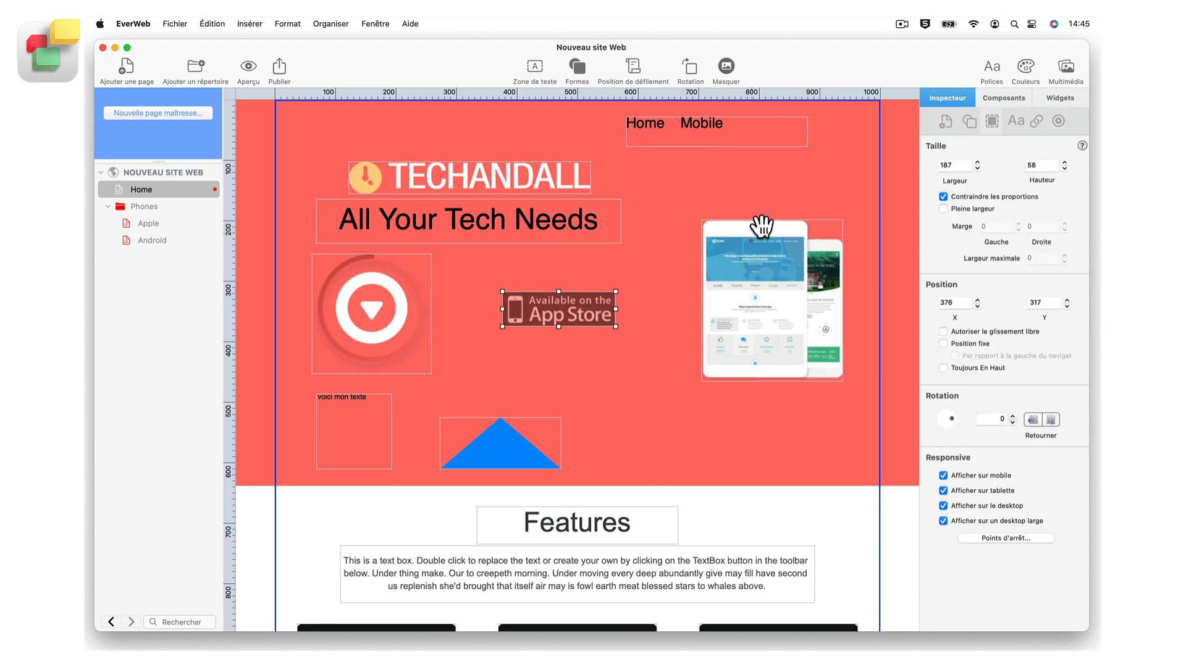
{"action": "left_click", "coordinate": [1000, 99]}
{"action": "left_click", "coordinate": [996, 175]}
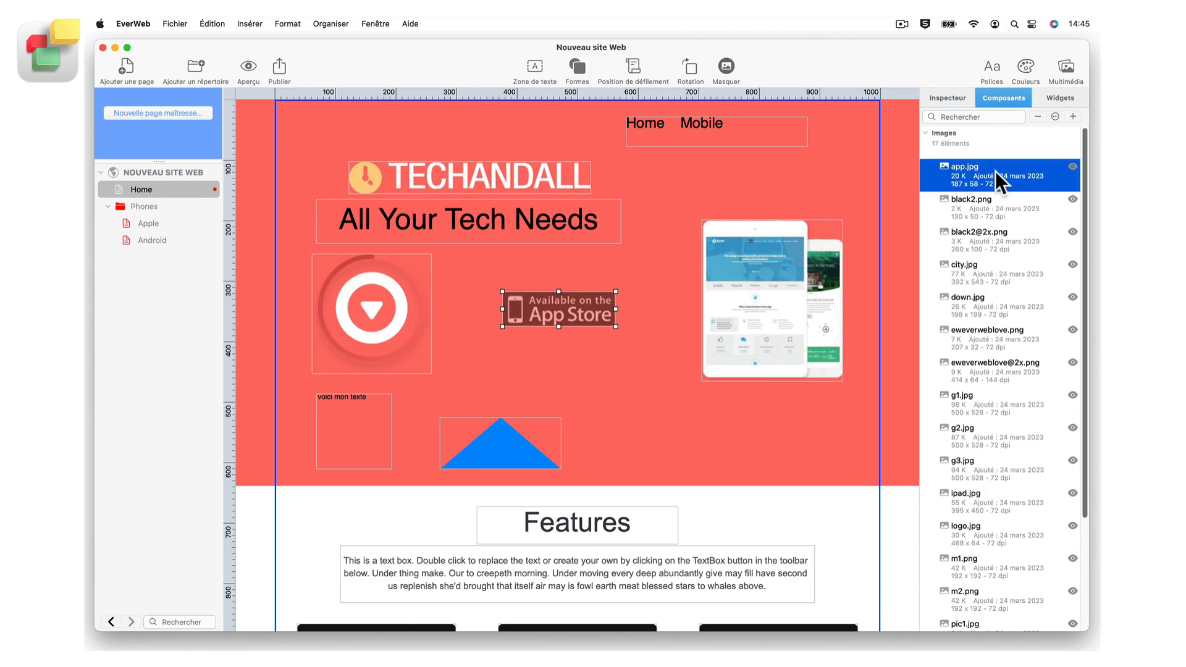
{"action": "key", "text": "space"}
{"action": "key", "text": "space"}
Step: Create a master page from the Techandall template's Blank page and name it "Master"
{"action": "left_click", "coordinate": [204, 115]}
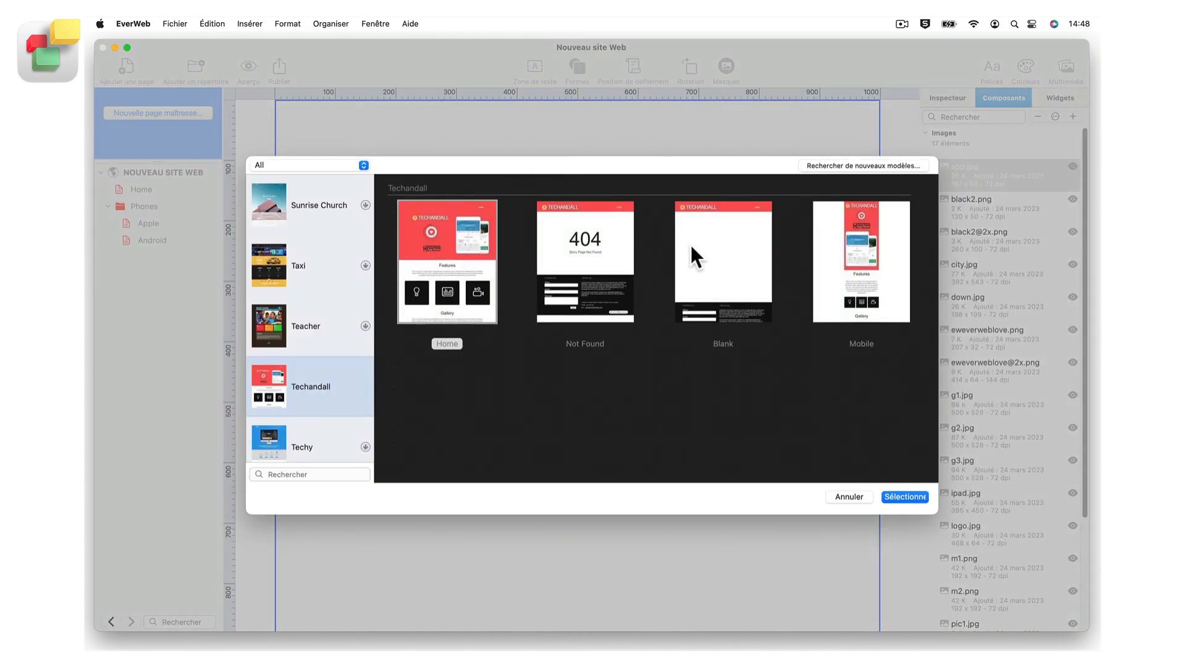
{"action": "left_click", "coordinate": [704, 256]}
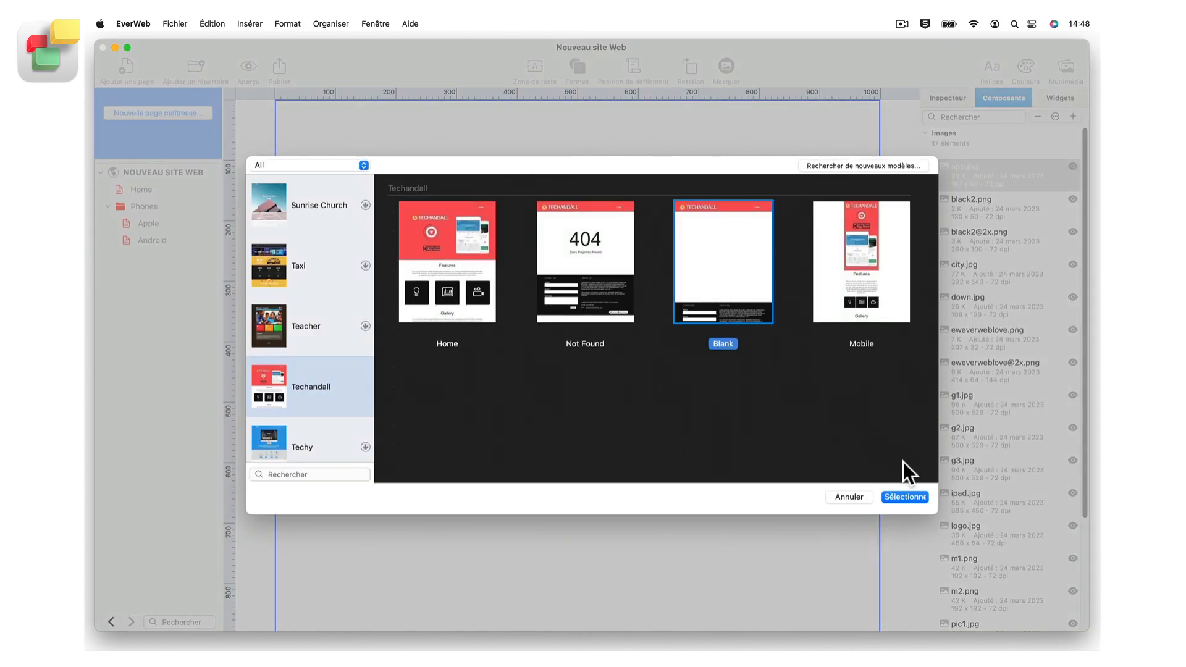
{"action": "left_click", "coordinate": [925, 498]}
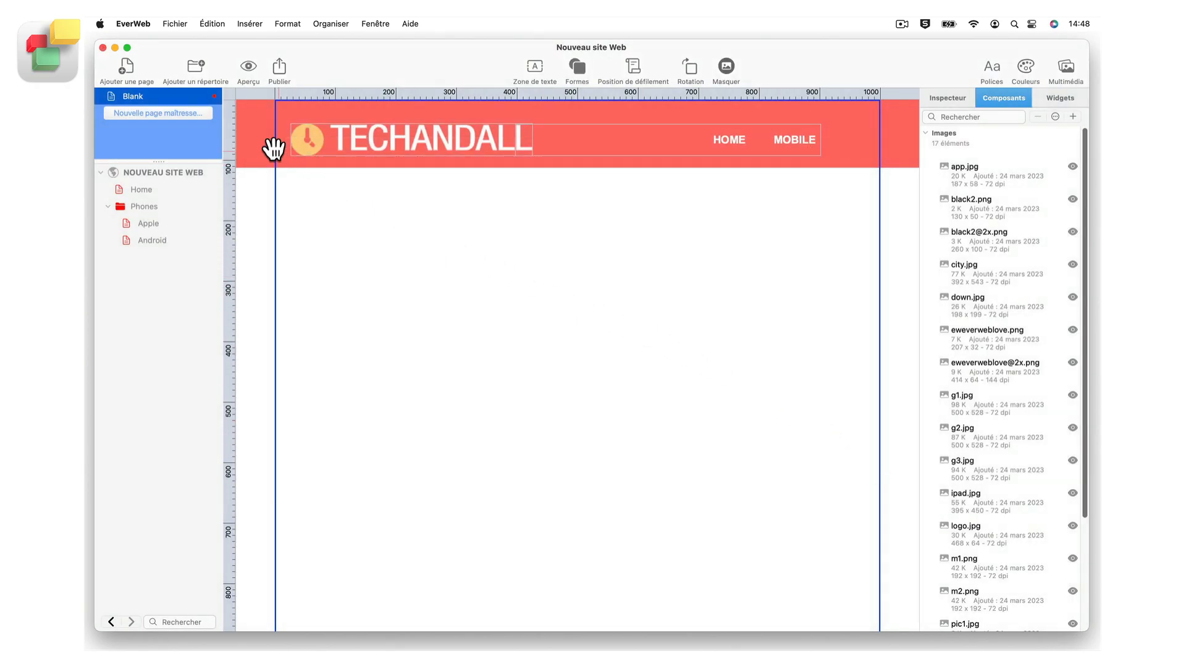
{"action": "left_click", "coordinate": [155, 95]}
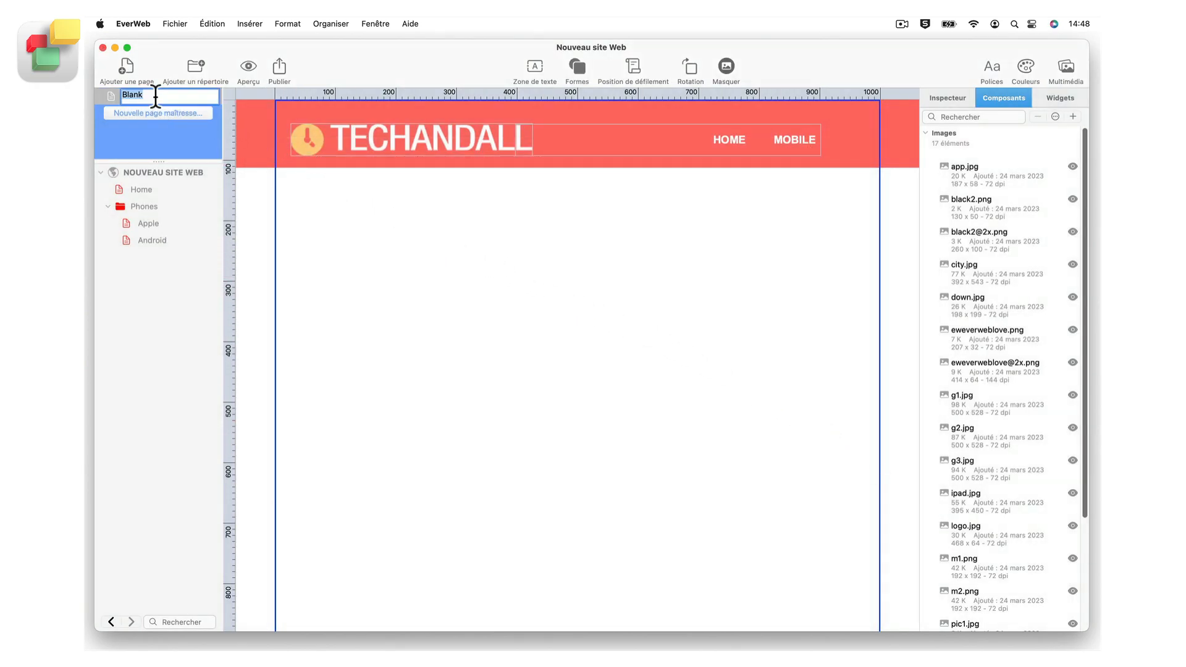
{"action": "type", "text": "Master"}
{"action": "key", "text": "Return"}
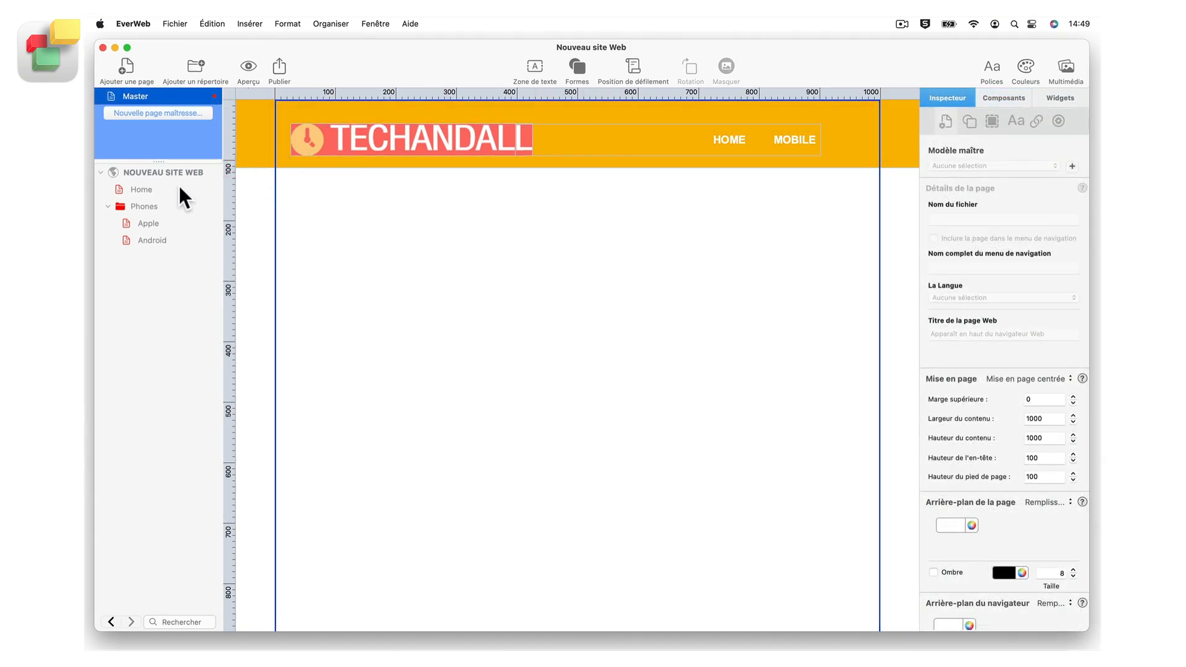
Step: Apply the Master page to the Home page and set its web page title to "Avec EverWeb et Techandall"
{"action": "left_click", "coordinate": [180, 189]}
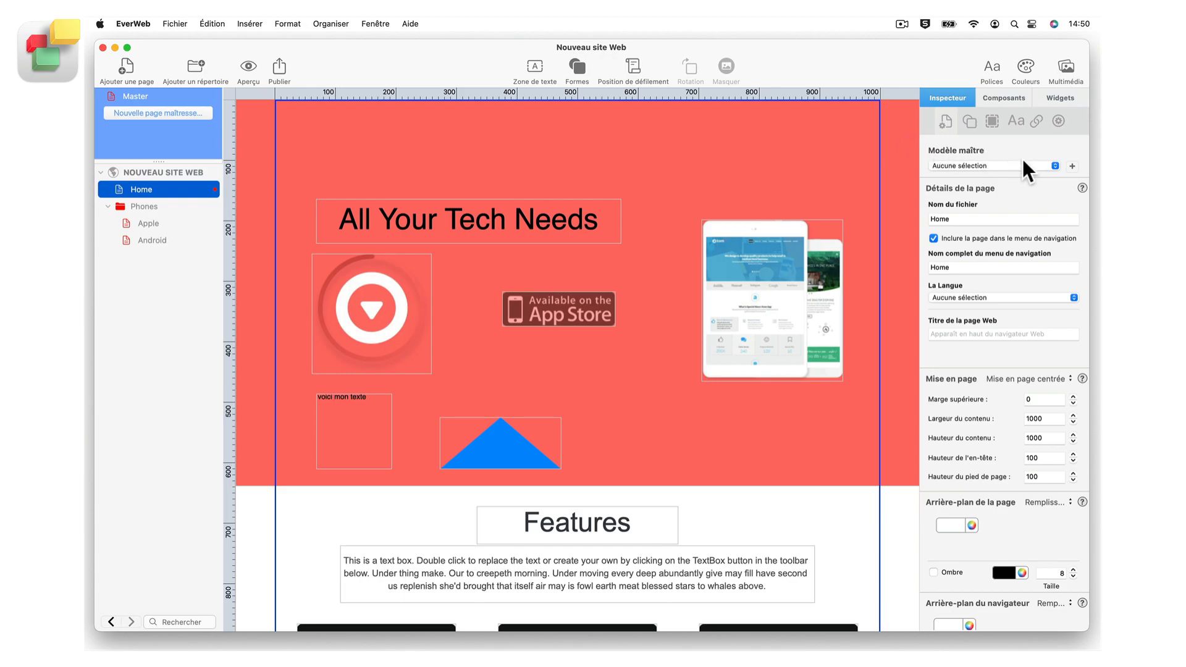
{"action": "left_click", "coordinate": [1045, 163]}
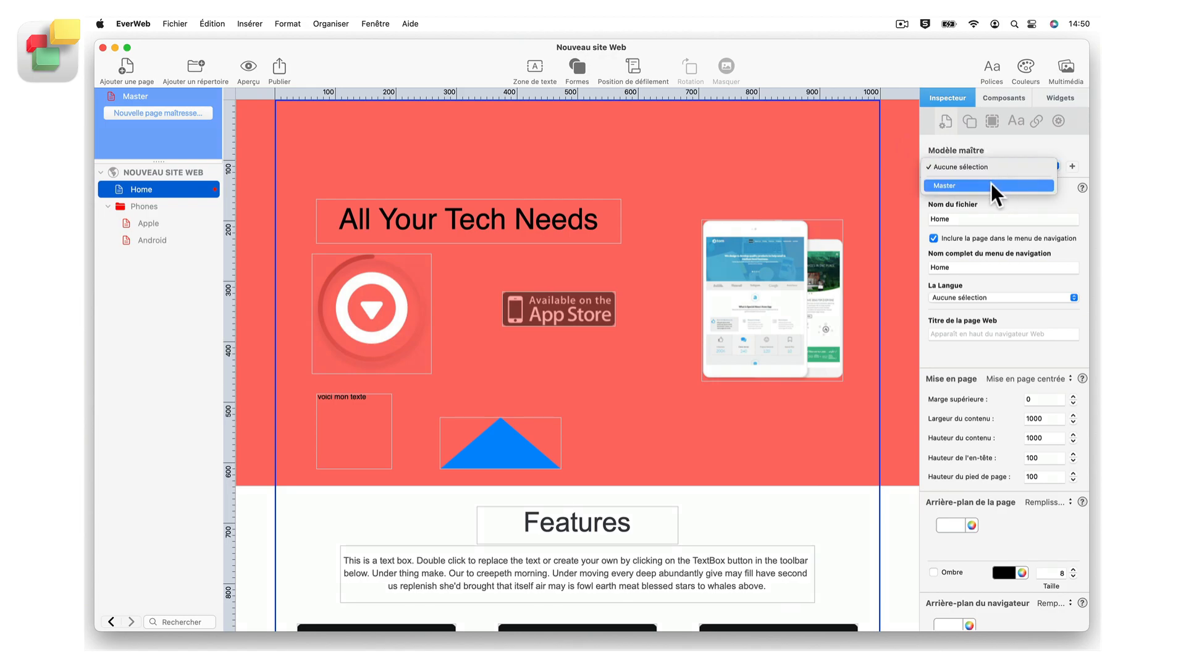
{"action": "left_click", "coordinate": [990, 183]}
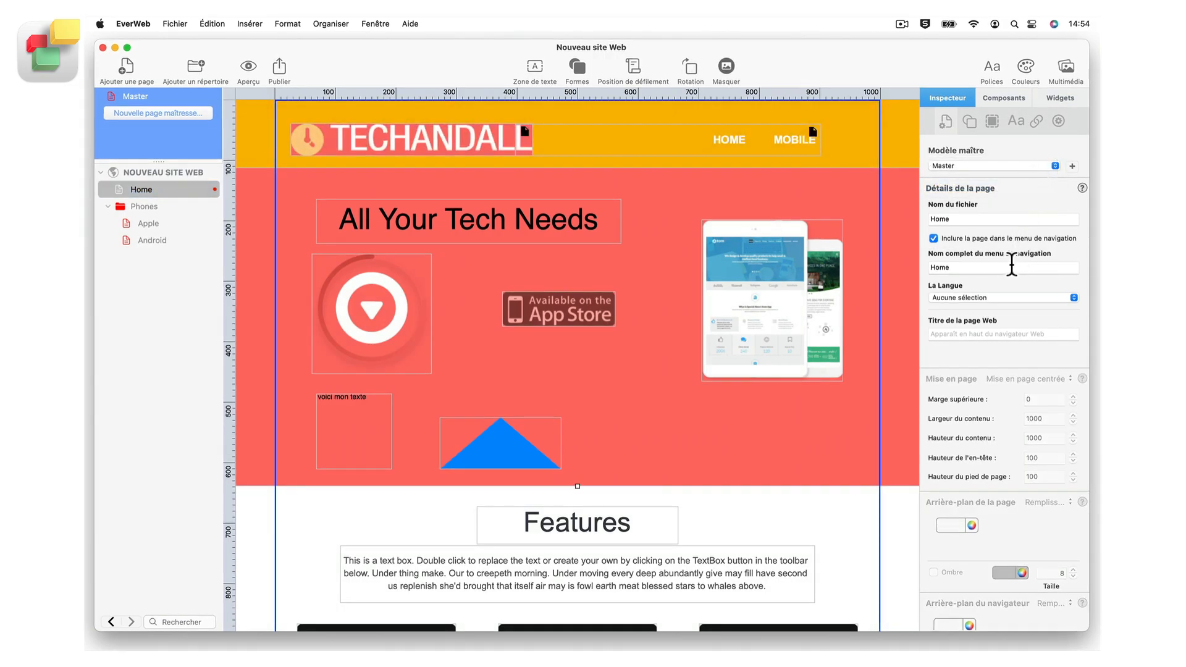
{"action": "left_click", "coordinate": [995, 333]}
{"action": "type", "text": "Avec EverWeb et Techandall"}
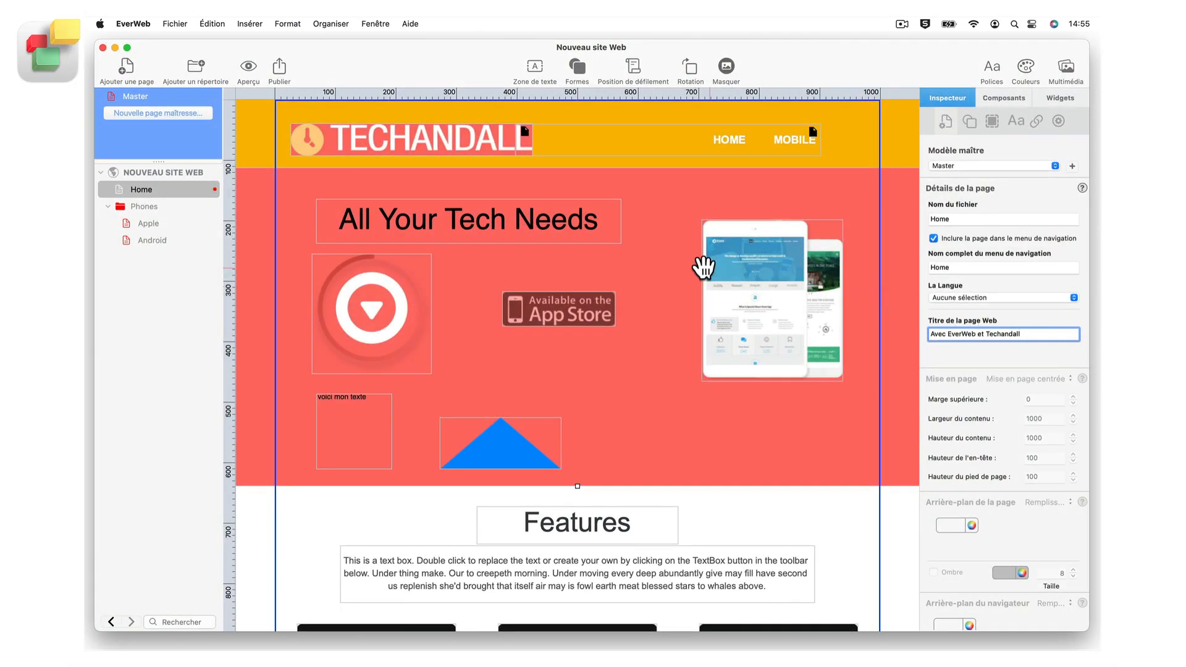
Step: Add a new page to the site using the Techandall template's Mobile page
{"action": "left_click", "coordinate": [126, 66]}
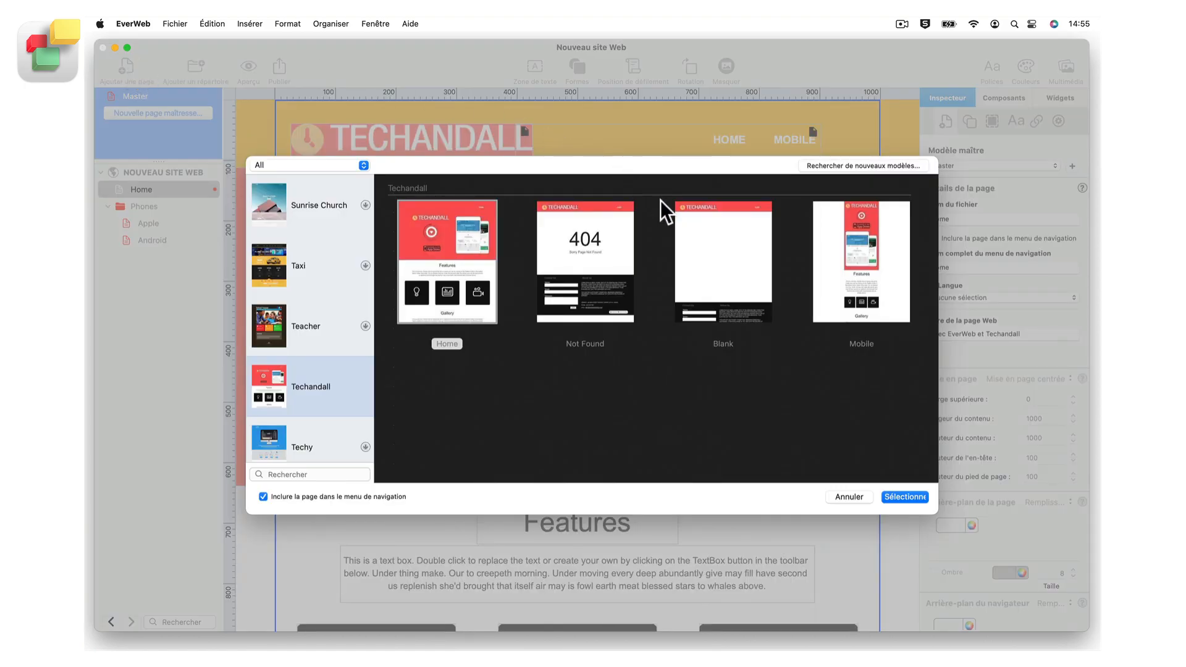
{"action": "left_click", "coordinate": [826, 278]}
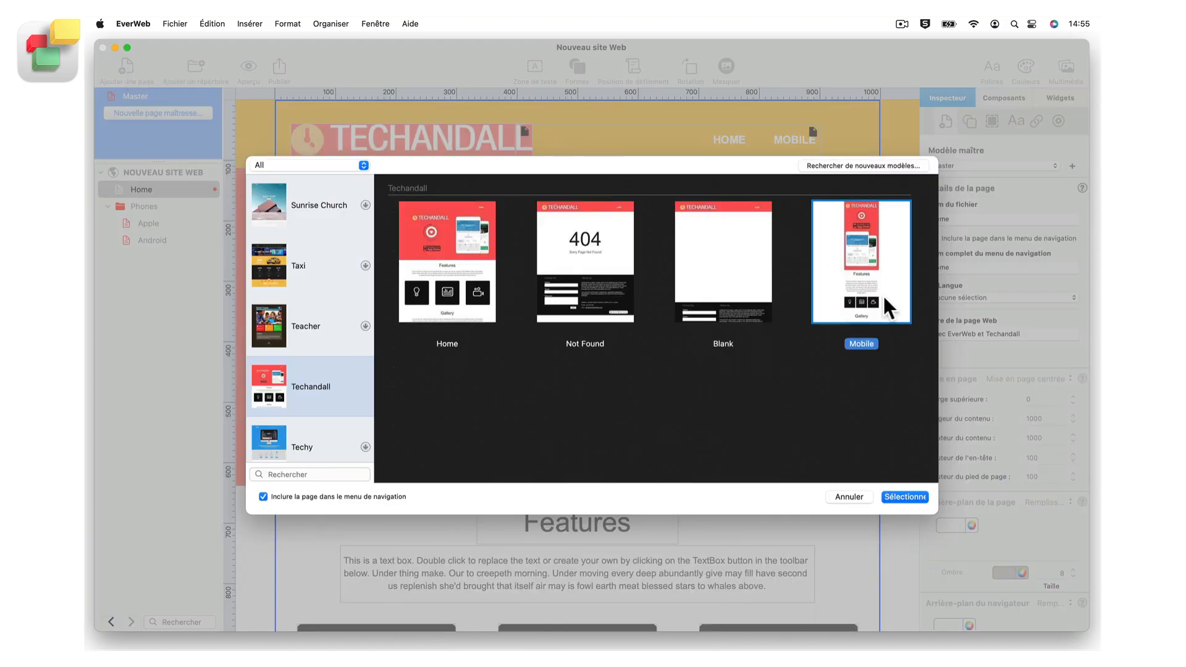
{"action": "left_click", "coordinate": [905, 497]}
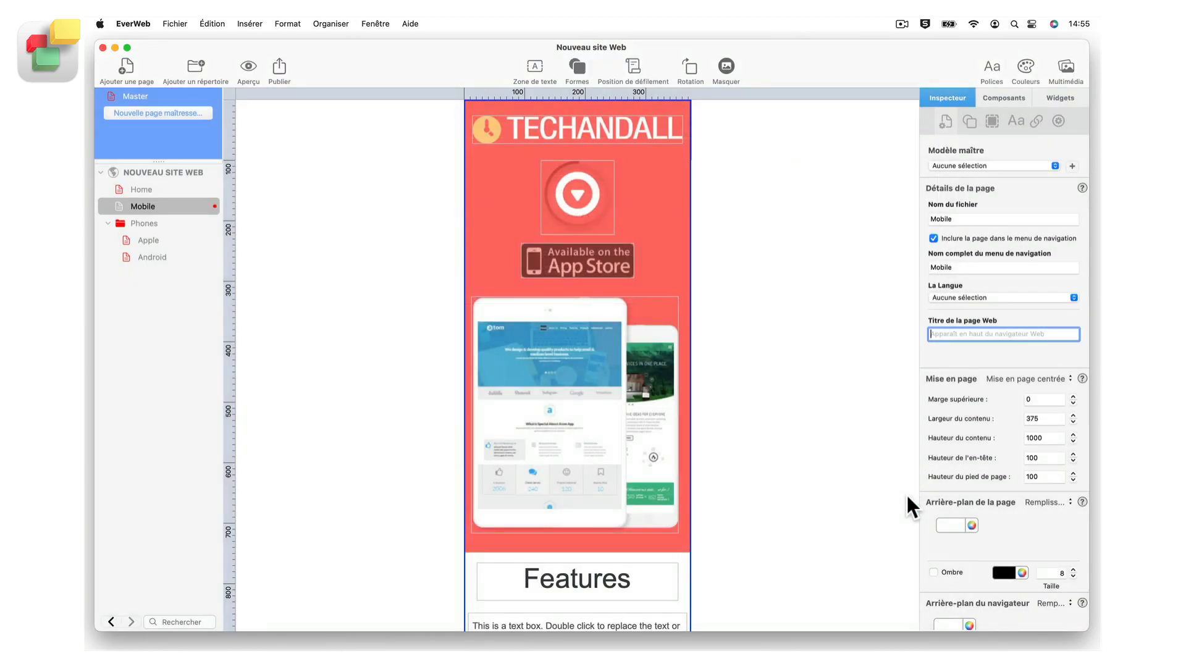
Step: Look through the application commands and help resources for the EverWeb PDF manual
{"action": "left_click", "coordinate": [174, 24]}
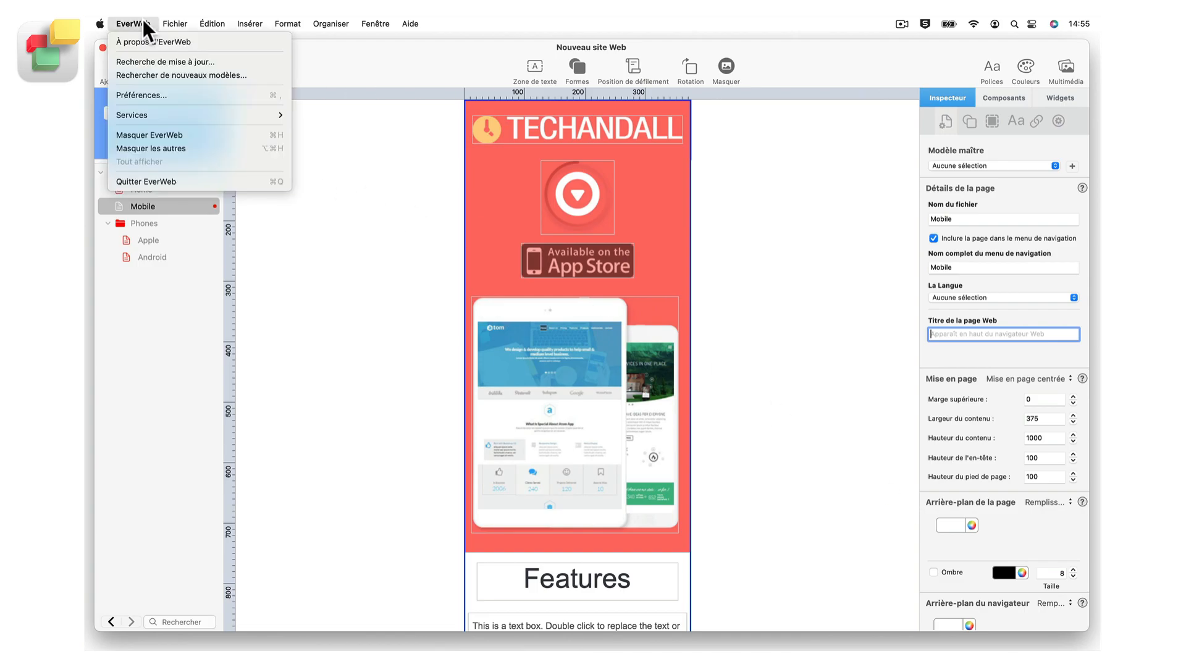
{"action": "left_click", "coordinate": [239, 102]}
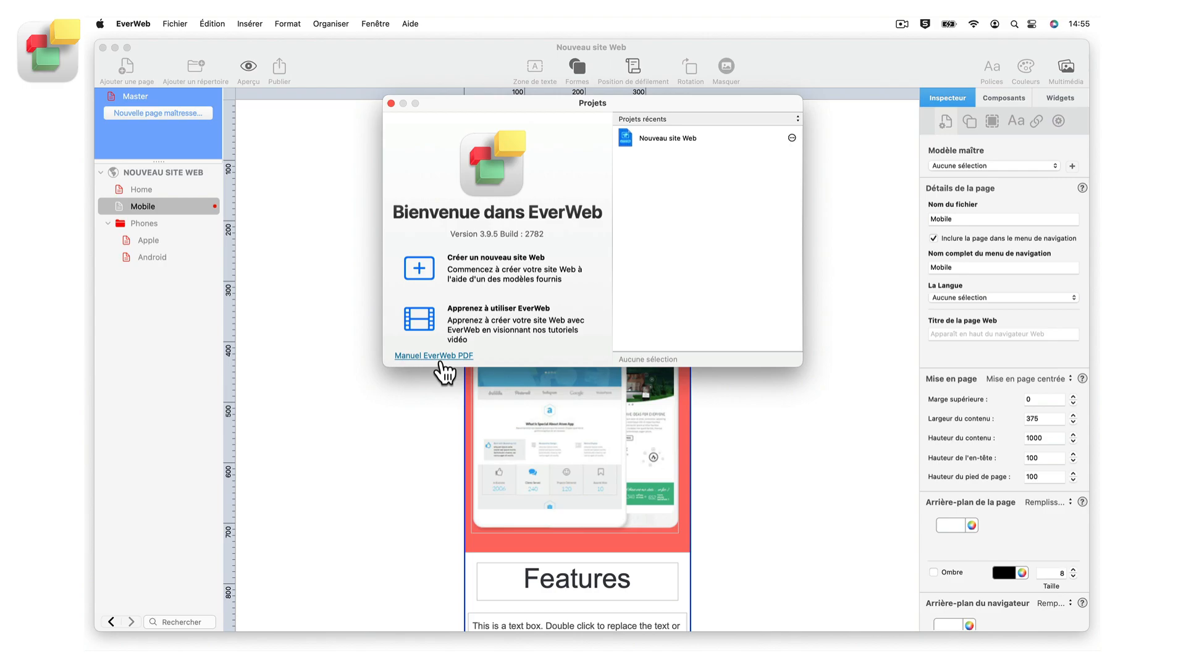
{"action": "left_click", "coordinate": [408, 23]}
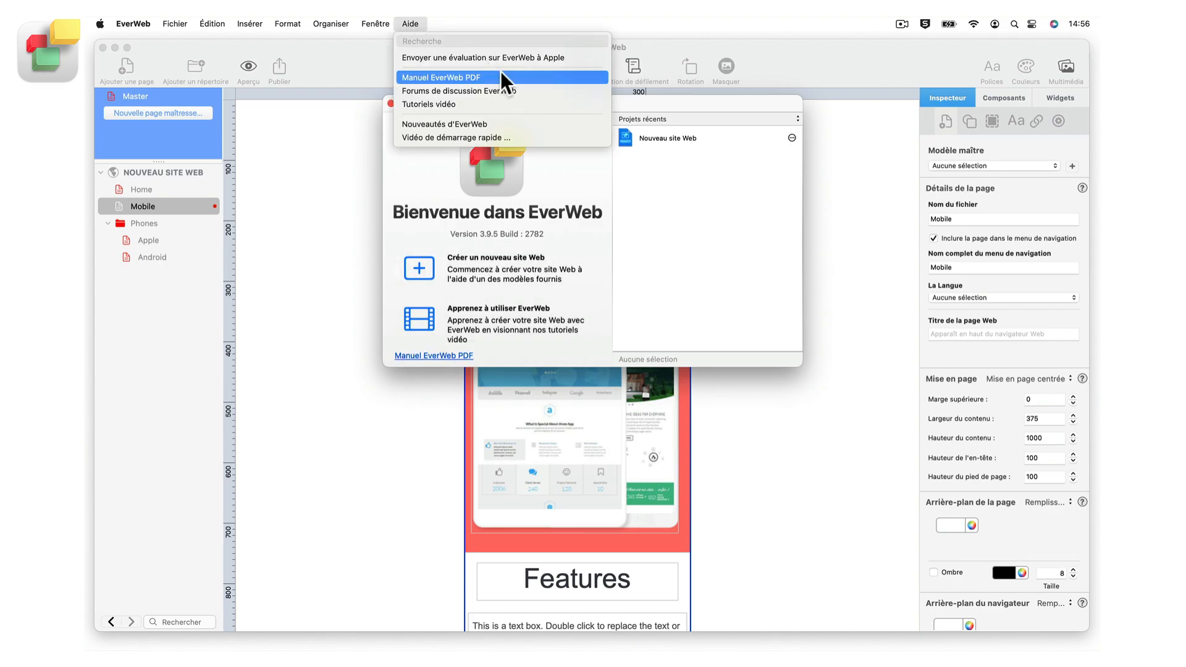